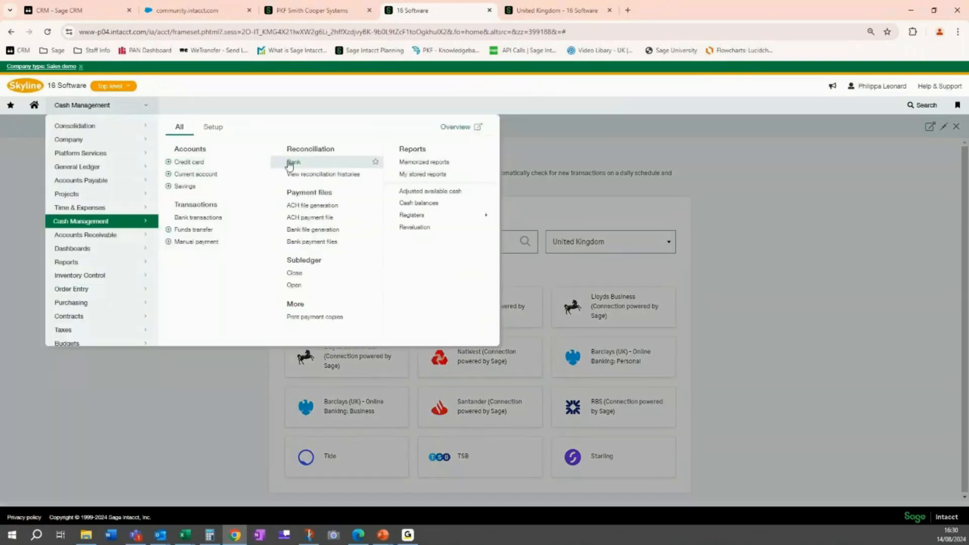
- Start a bank reconciliation for the account 500_CHK--Demo Bank (GBP)
left_click(291, 163)
key("Return")
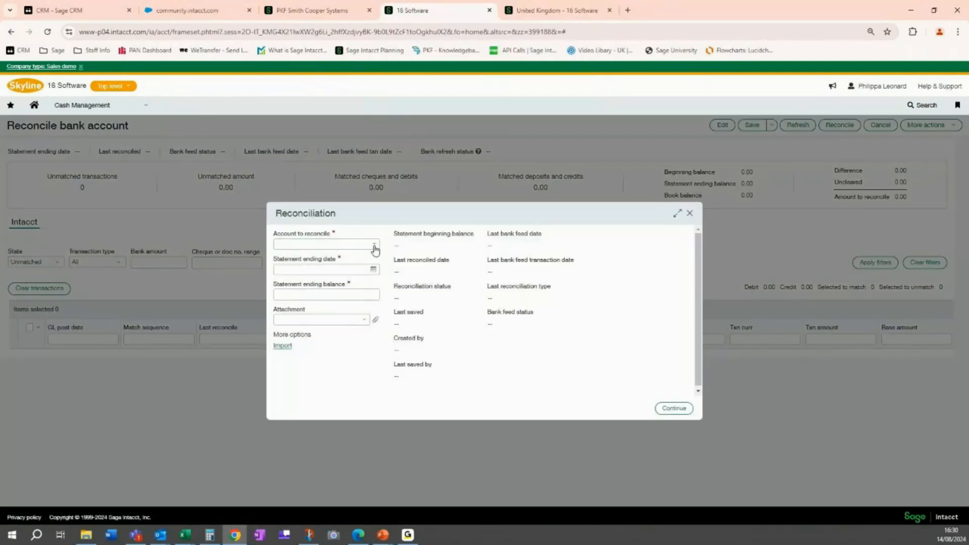
left_click(373, 246)
left_click(352, 308)
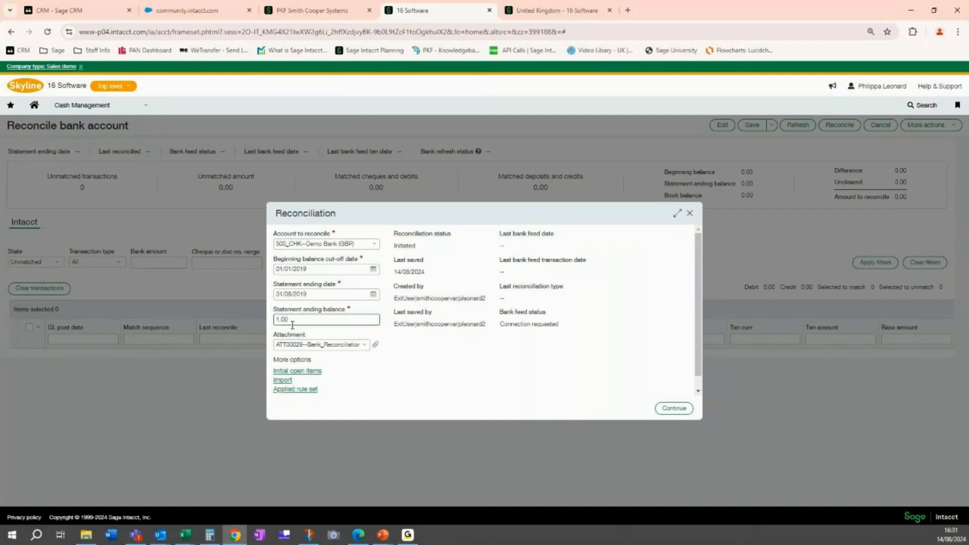
- Review the account's imported bank transaction files and the matching and creation rules in its applied rule set
left_click(283, 380)
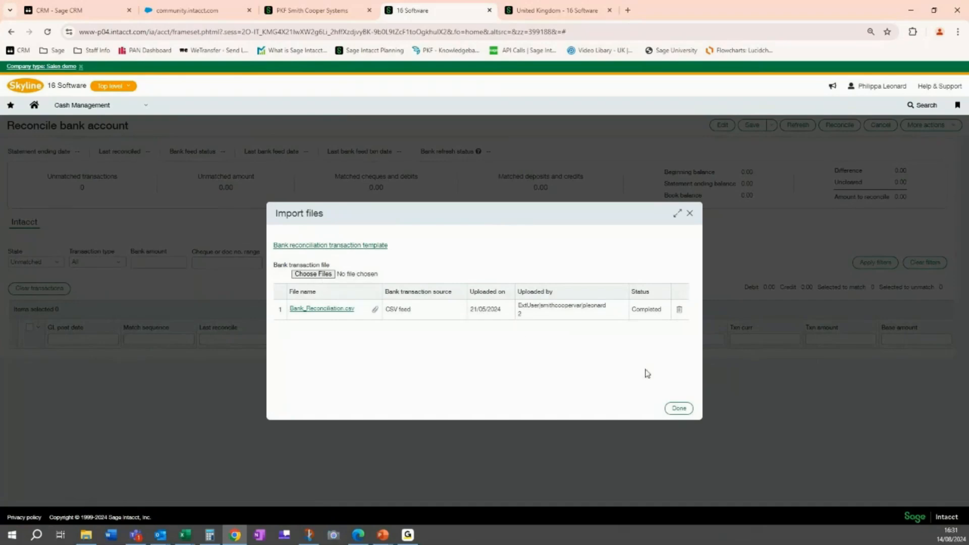
left_click(679, 409)
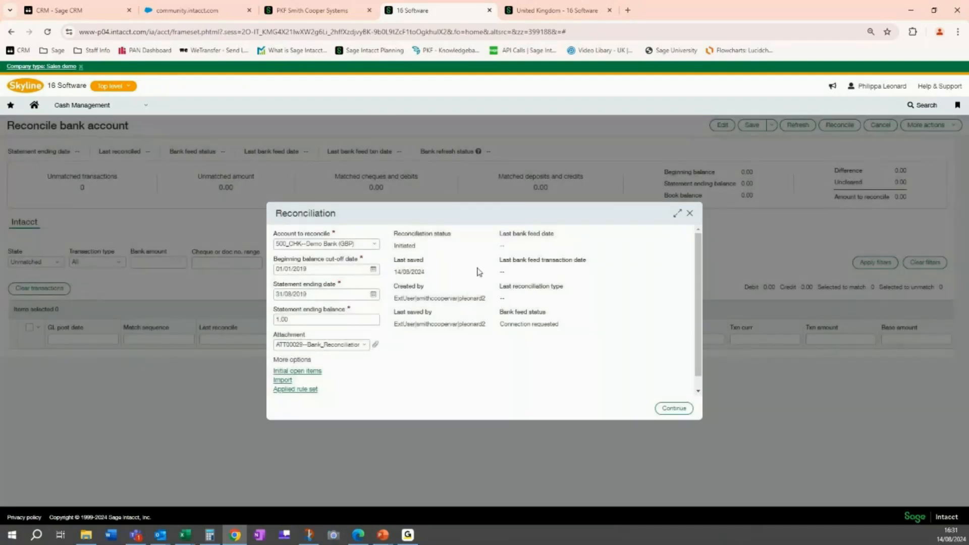
left_click(291, 391)
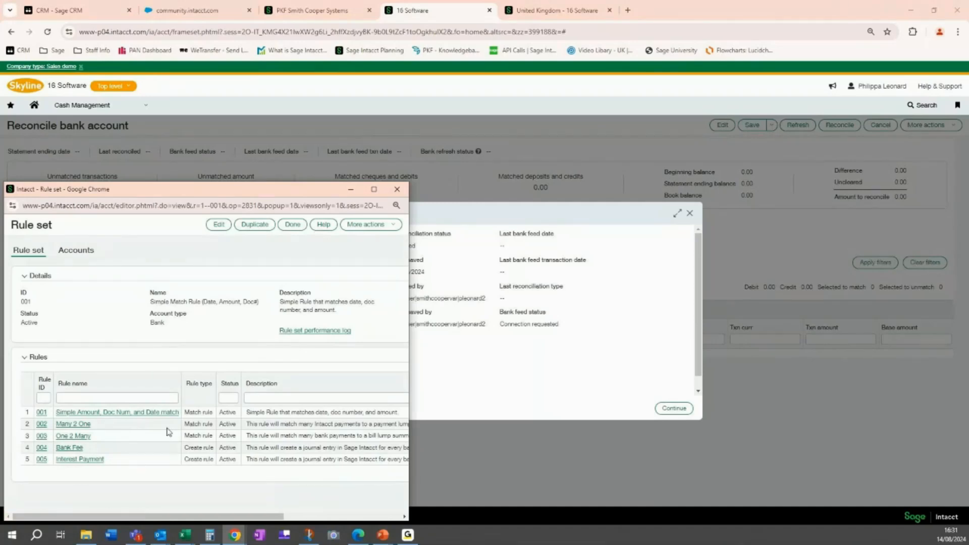
left_click(397, 190)
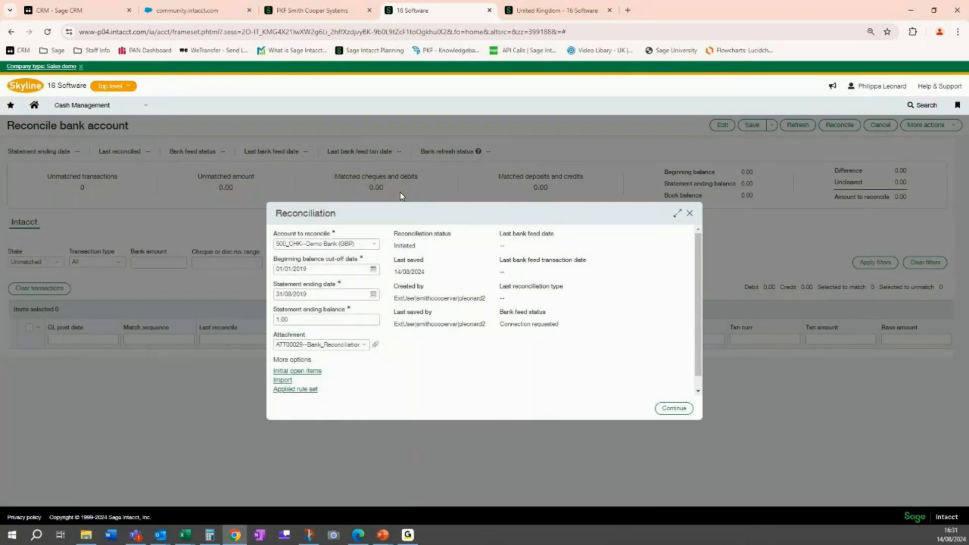
- Continue into the reconciliation and compare the unmatched Intacct transactions with the unmatched bank transactions
left_click(674, 408)
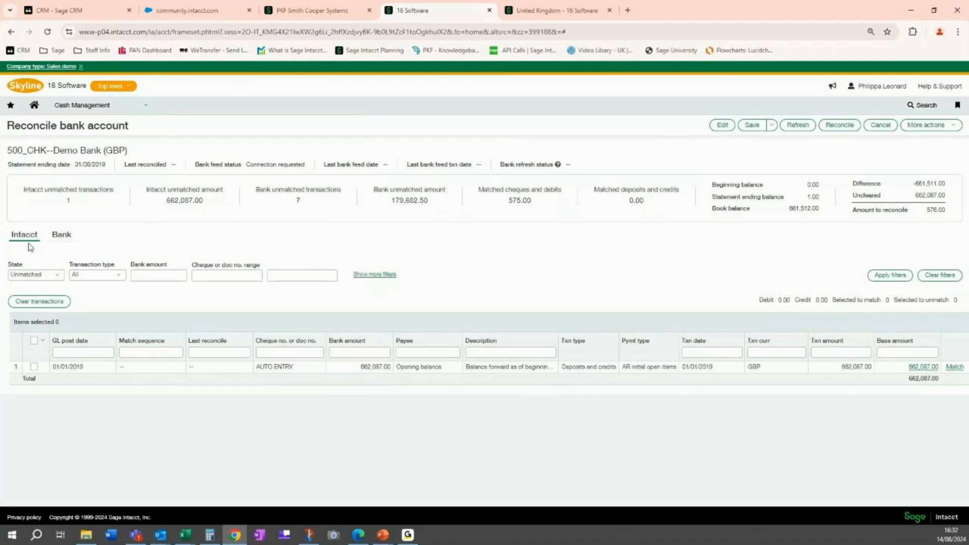
left_click(61, 243)
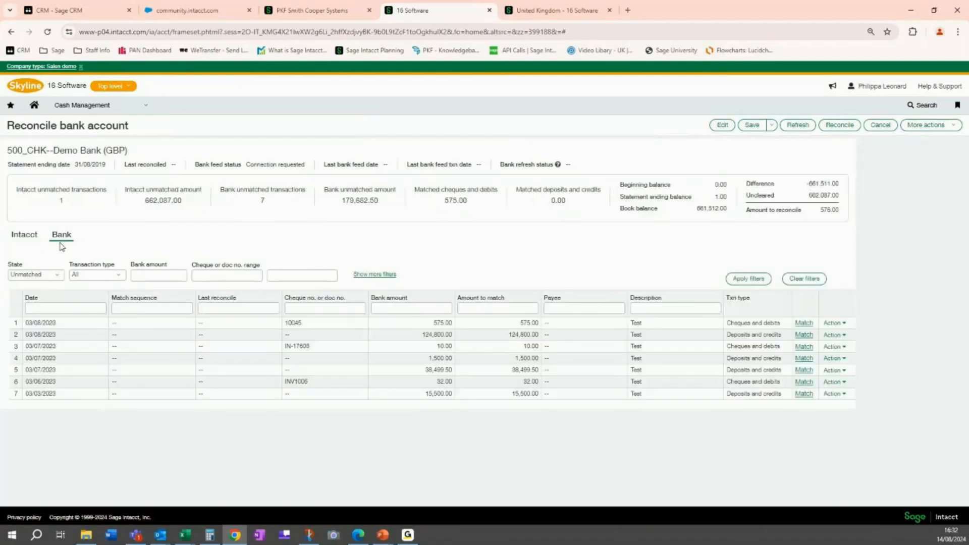
left_click(27, 236)
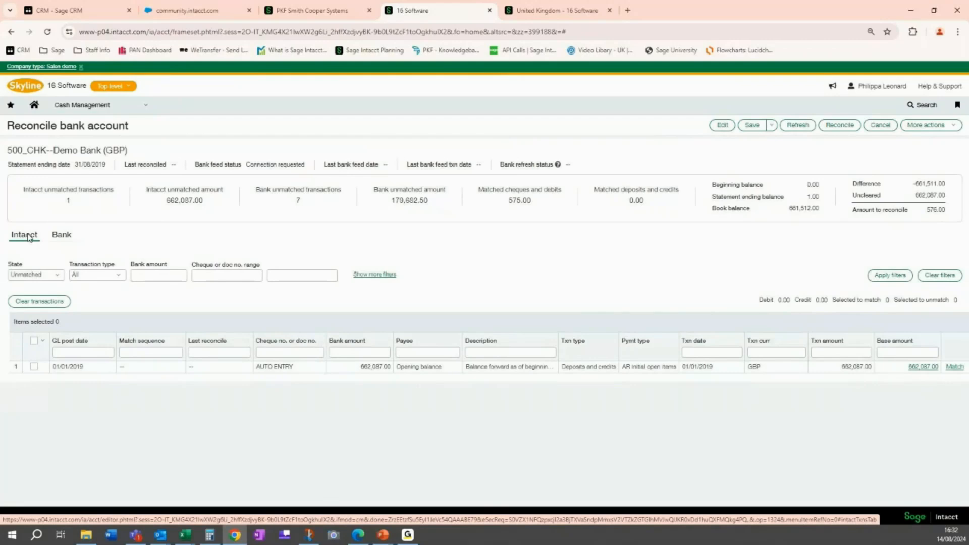
left_click(62, 239)
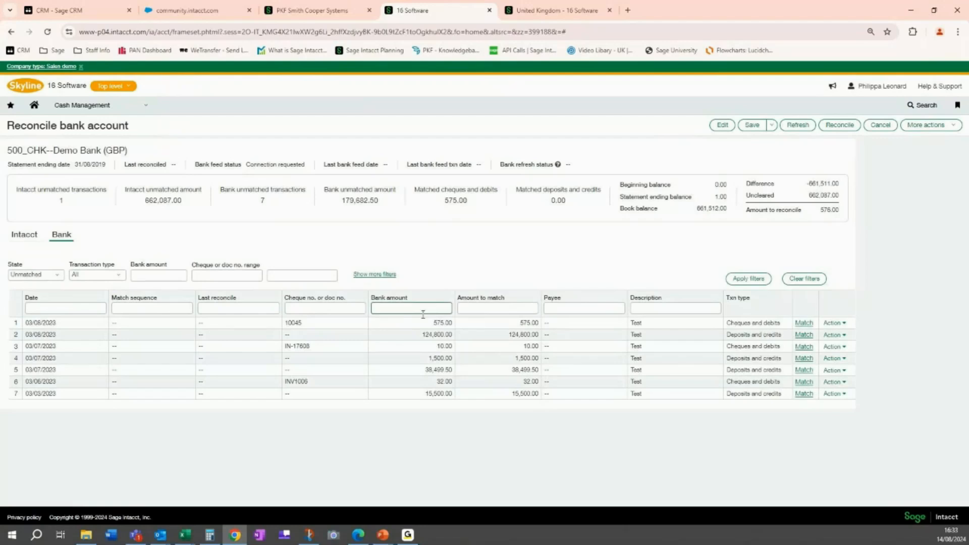
- Filter the Intacct transactions by the state All
left_click(31, 237)
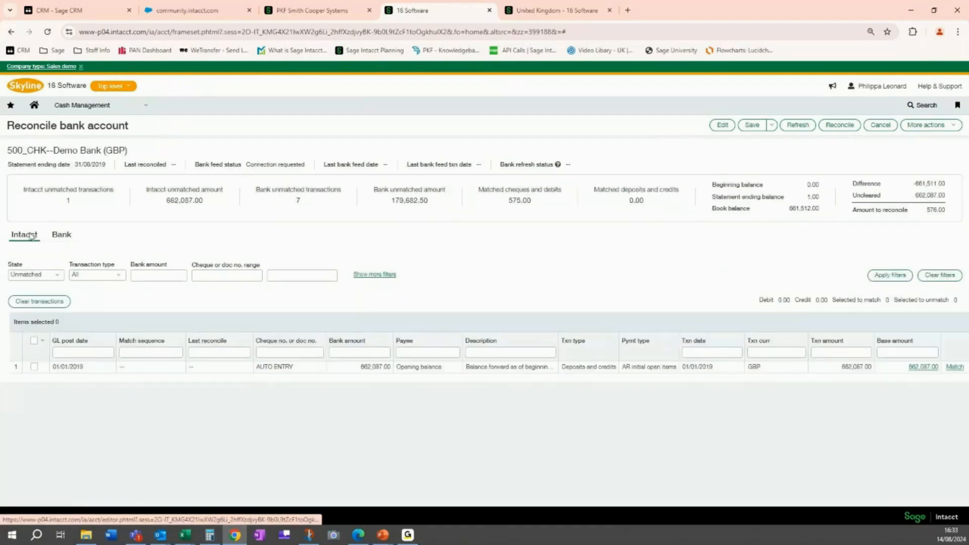
left_click(53, 275)
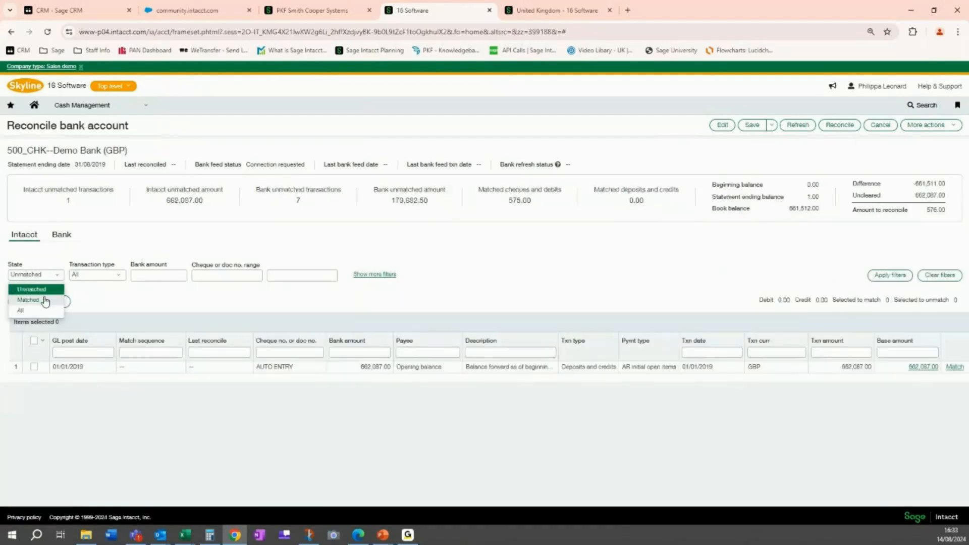
left_click(21, 311)
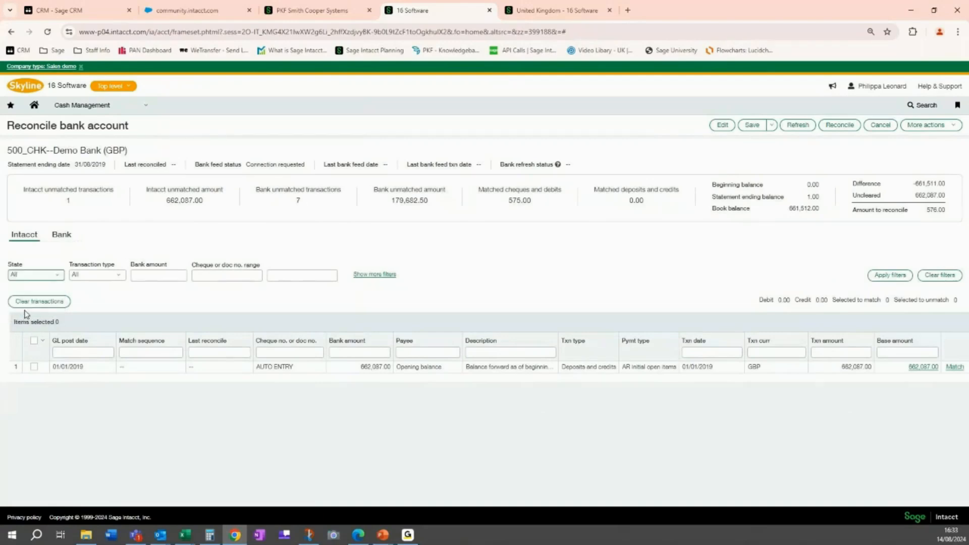
left_click(884, 276)
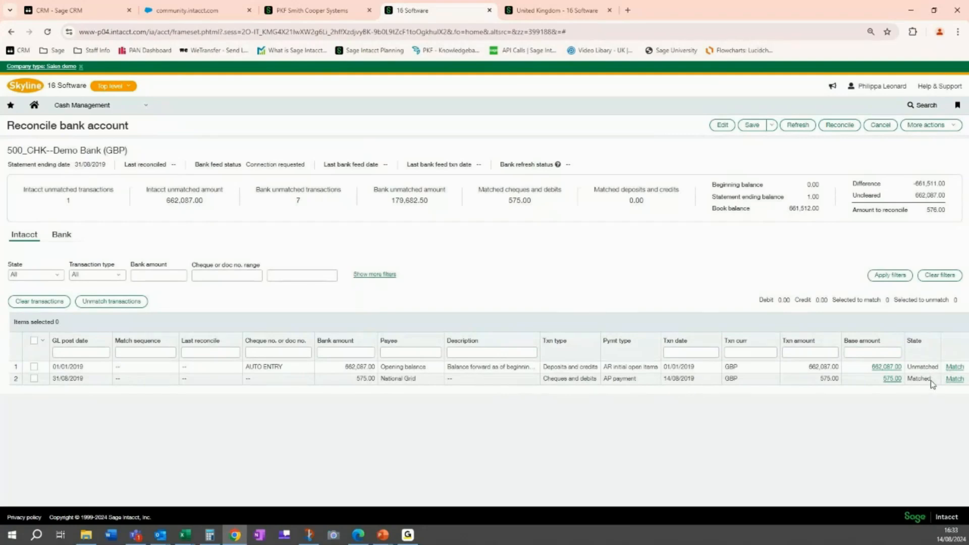
- Check the bank transactions against the Intacct list and unmatch the 575.00 National Grid payment
left_click(62, 235)
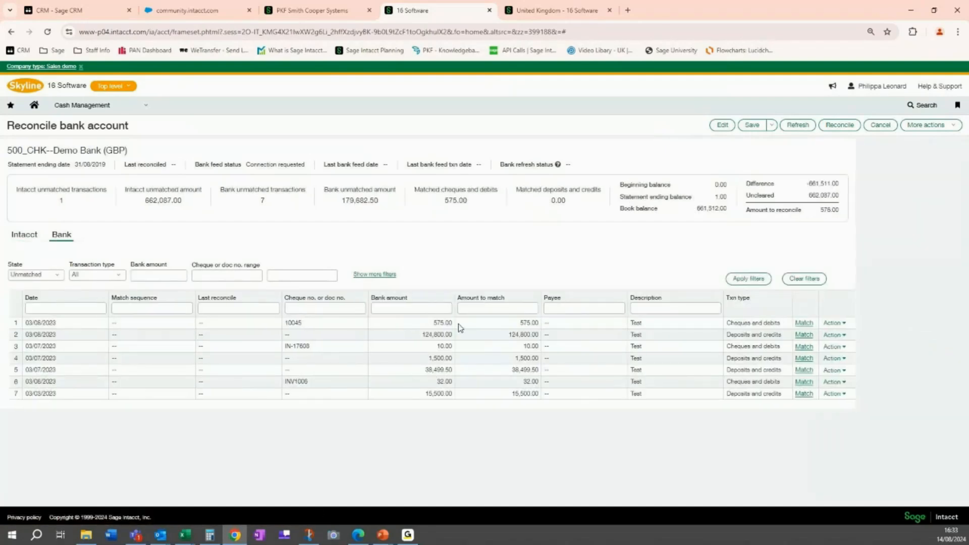
left_click(34, 240)
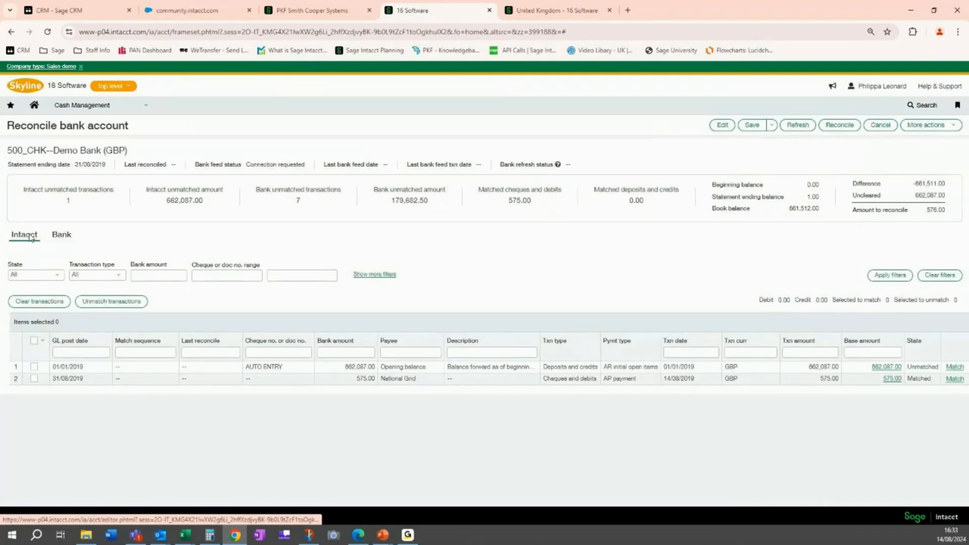
left_click(35, 378)
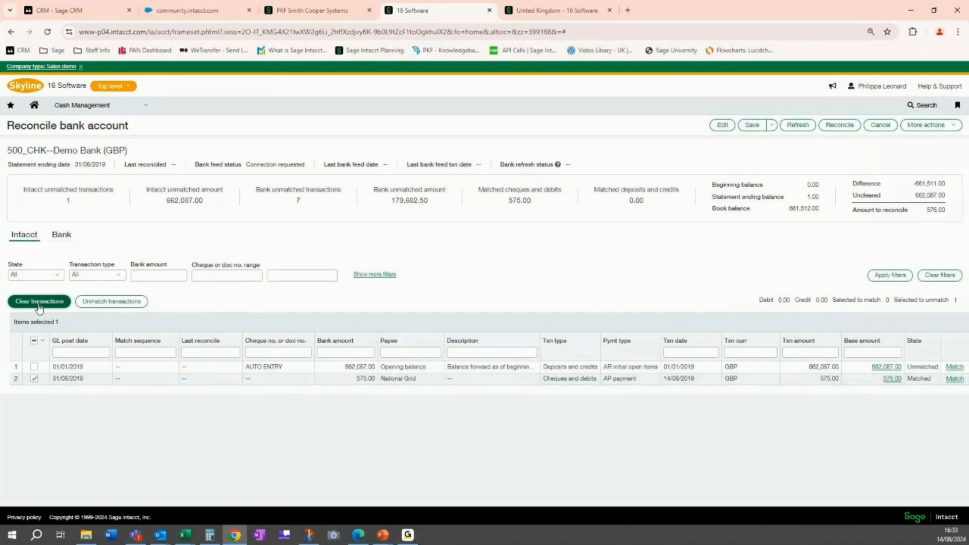
left_click(89, 304)
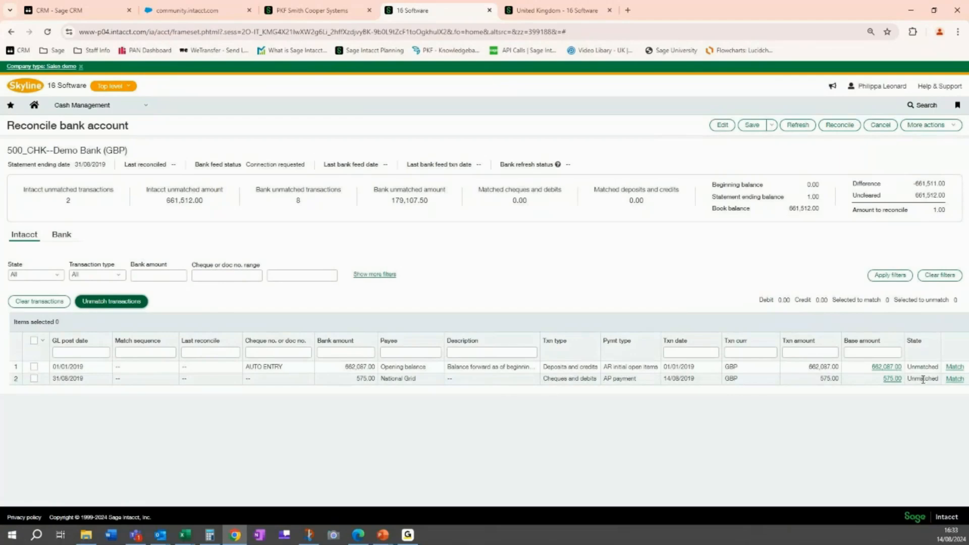
- Manually match the National Grid payment to the 575.00 bank transaction with document number 10045
left_click(954, 379)
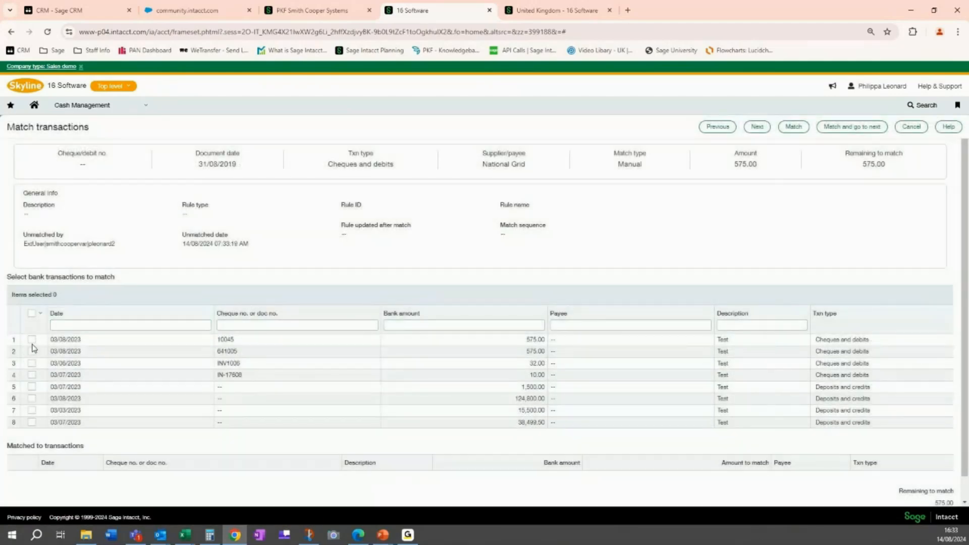
left_click(32, 340)
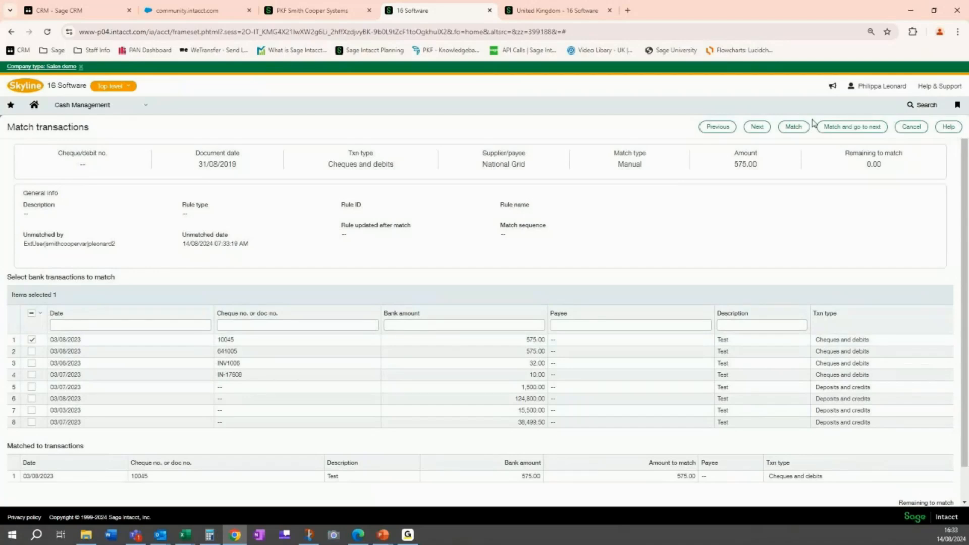
left_click(793, 126)
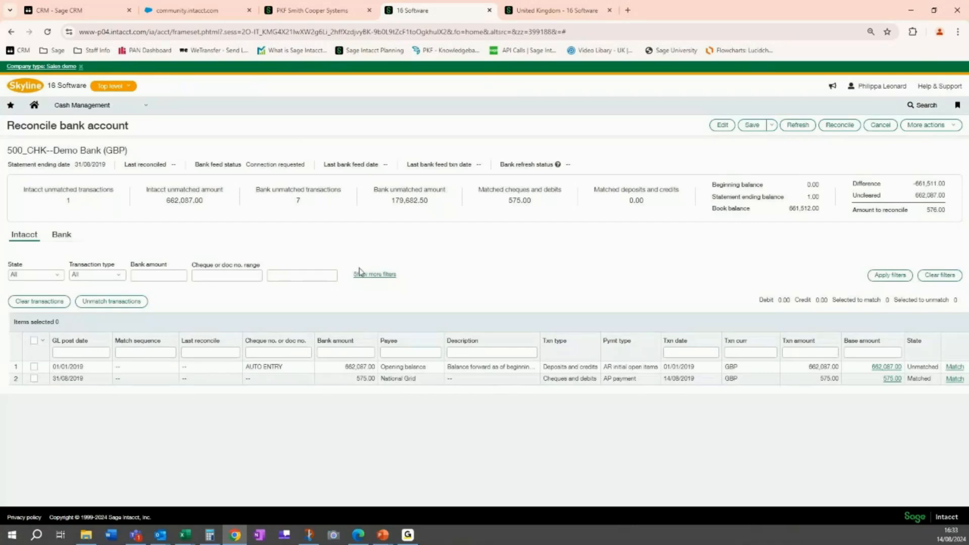
- Start a journal entry from the unmatched 124,800.00 bank deposit and expand the entry form to full size
left_click(62, 235)
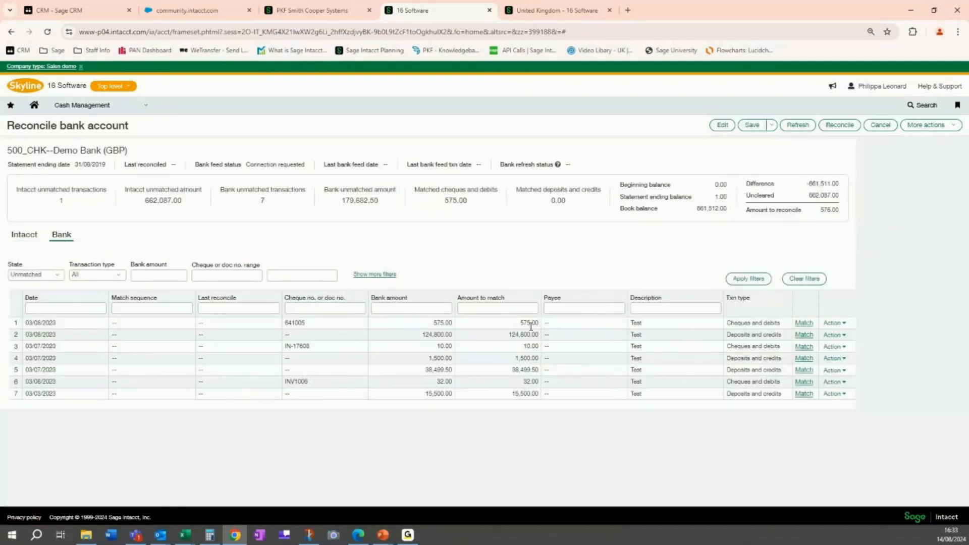
left_click(833, 335)
left_click(840, 370)
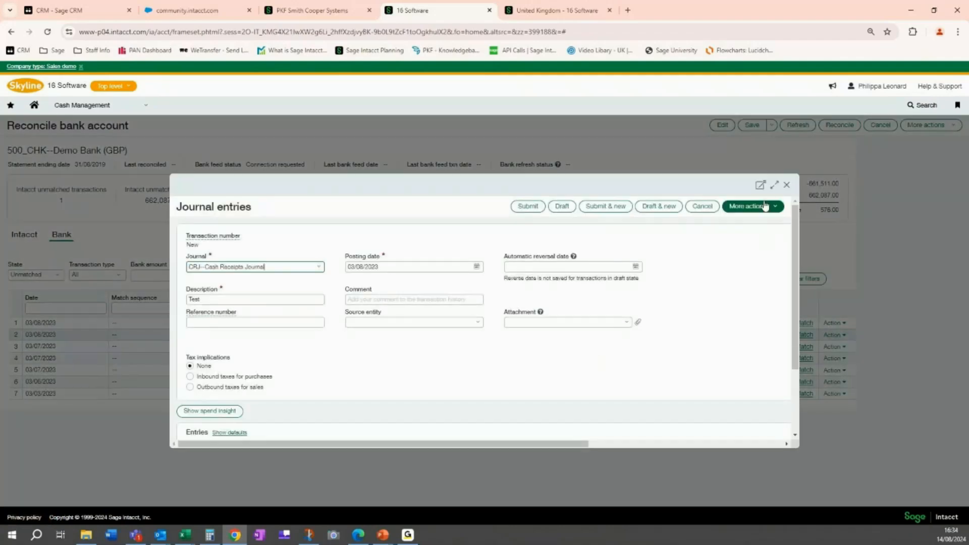
left_click(774, 185)
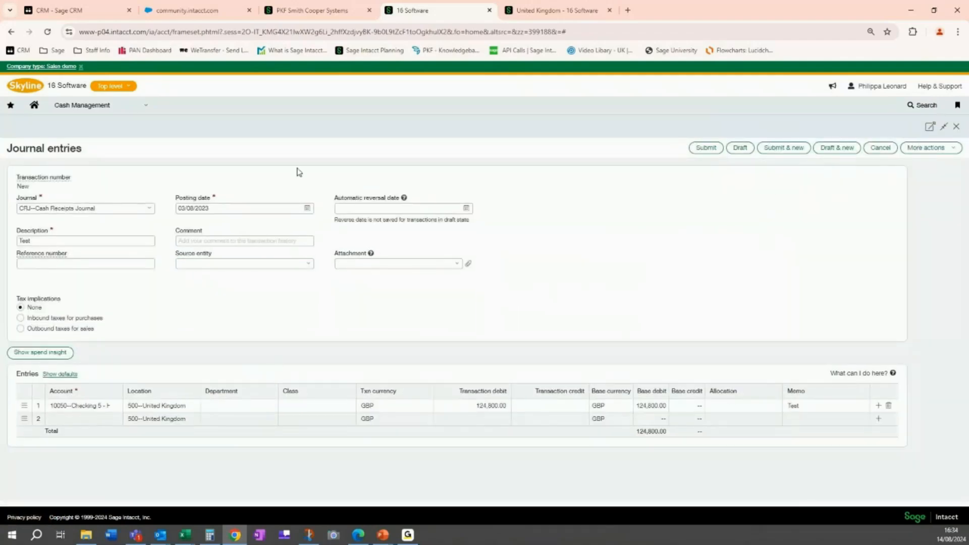
- Set the journal to PYRJ--Payroll Journal, assign the Salaries and Wages account to the second line, and submit the entry
left_click(150, 210)
left_click_drag(164, 263, 170, 341)
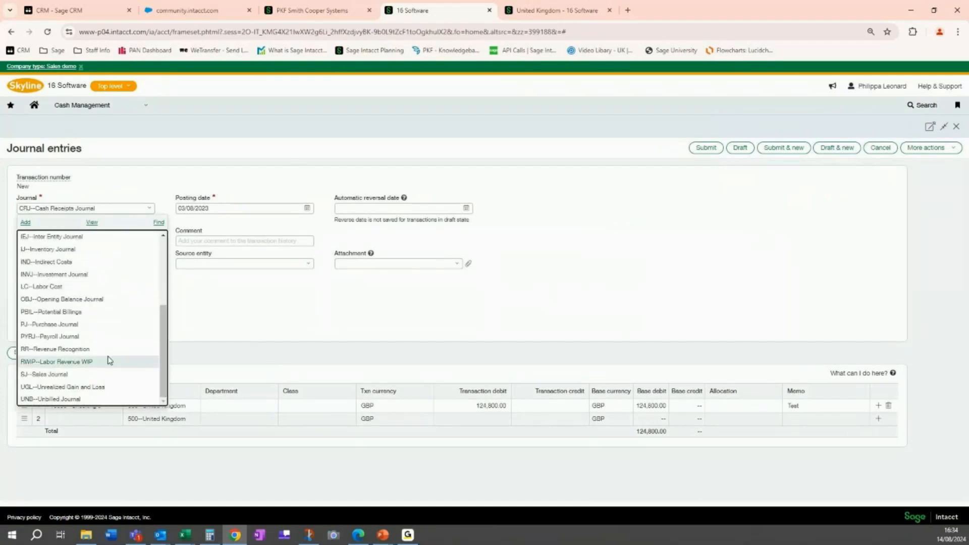
left_click(86, 337)
left_click(73, 418)
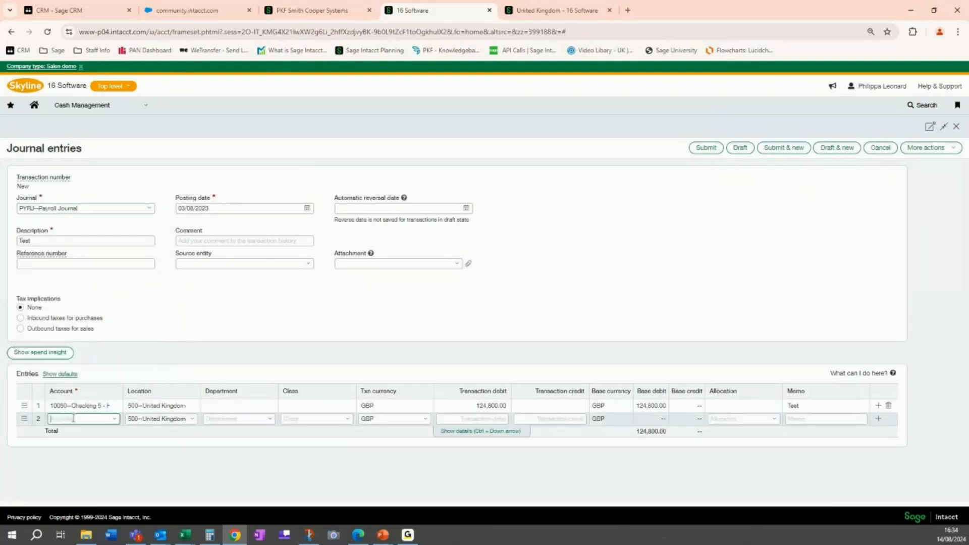
type("sal")
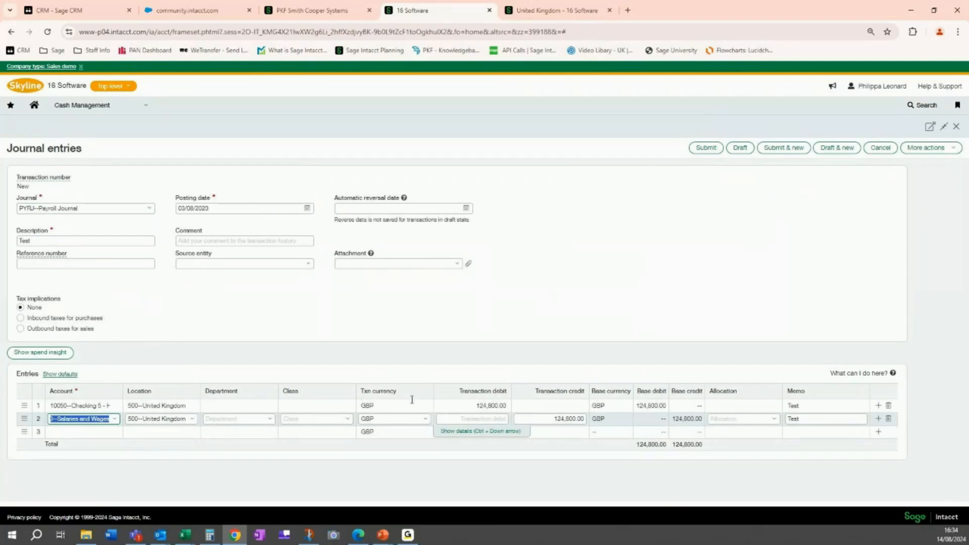
left_click(704, 148)
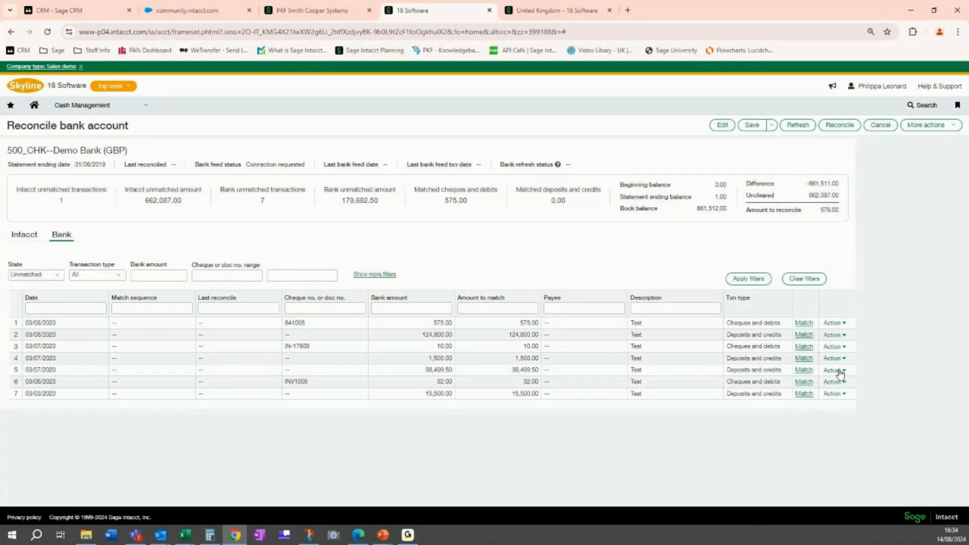
- Create and save a funds transfer for the 15,500.00 bank deposit, using 700_CHK--Demo Bank as the source account
left_click(842, 394)
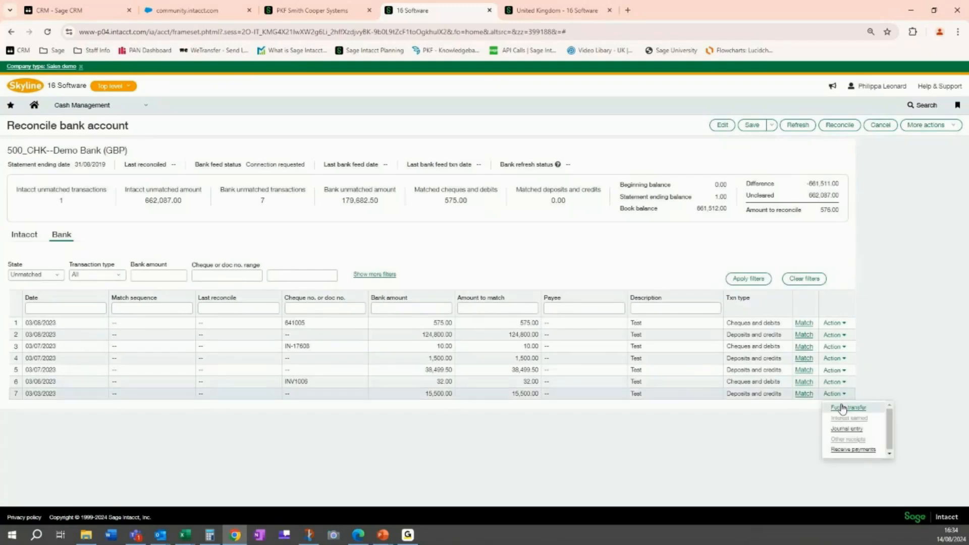
left_click(847, 407)
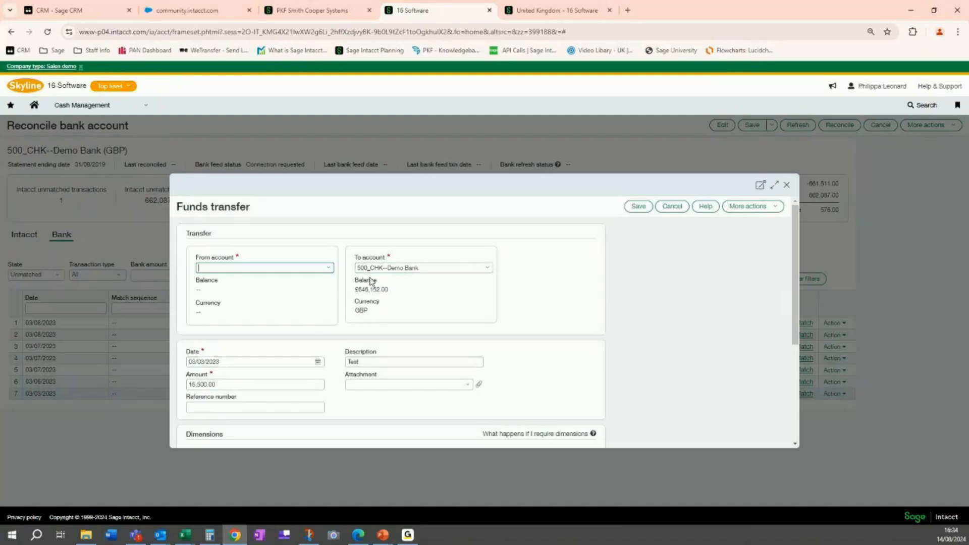
left_click(329, 271)
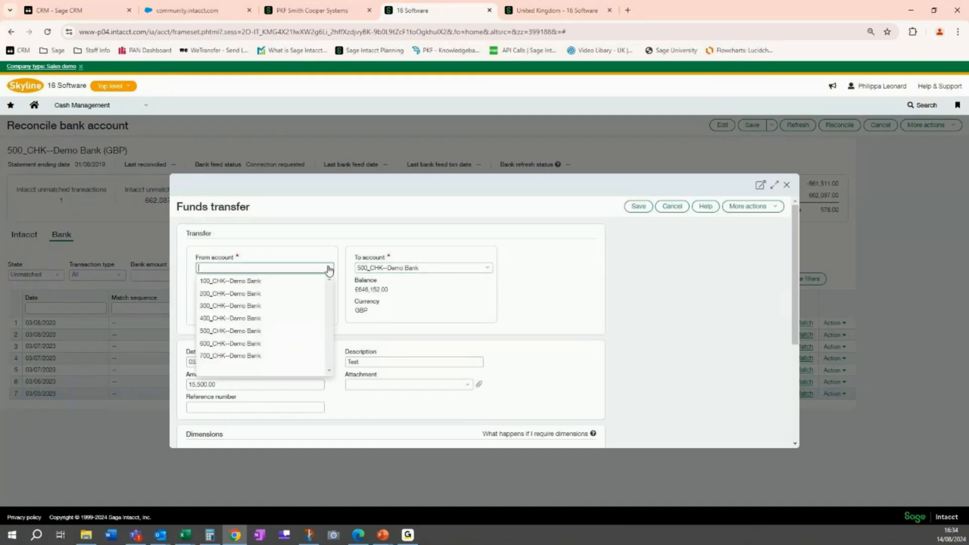
left_click(266, 362)
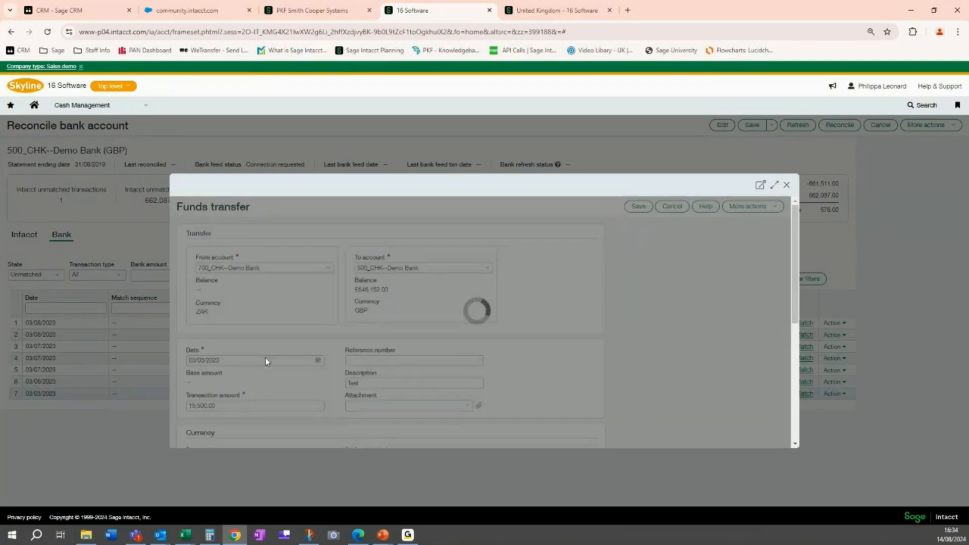
left_click_drag(791, 245, 780, 290)
left_click(638, 207)
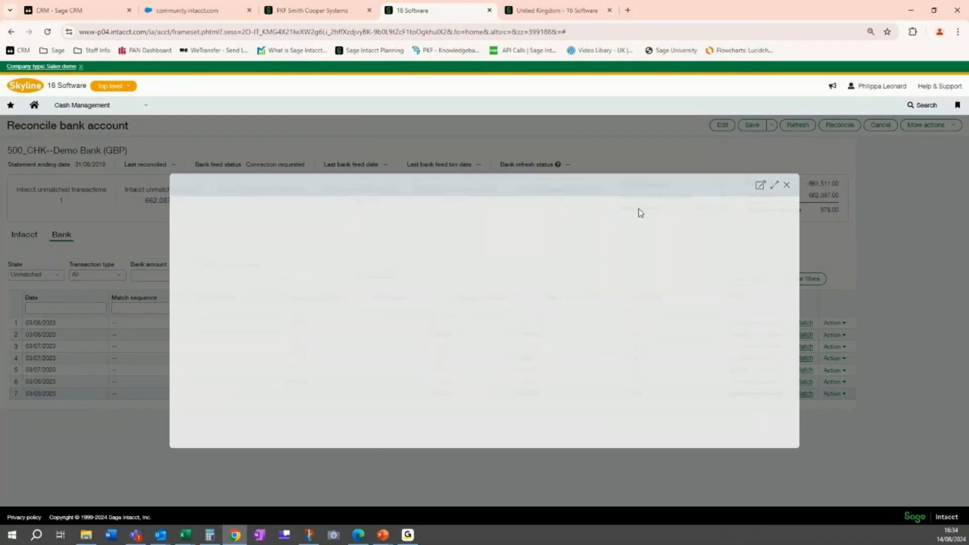